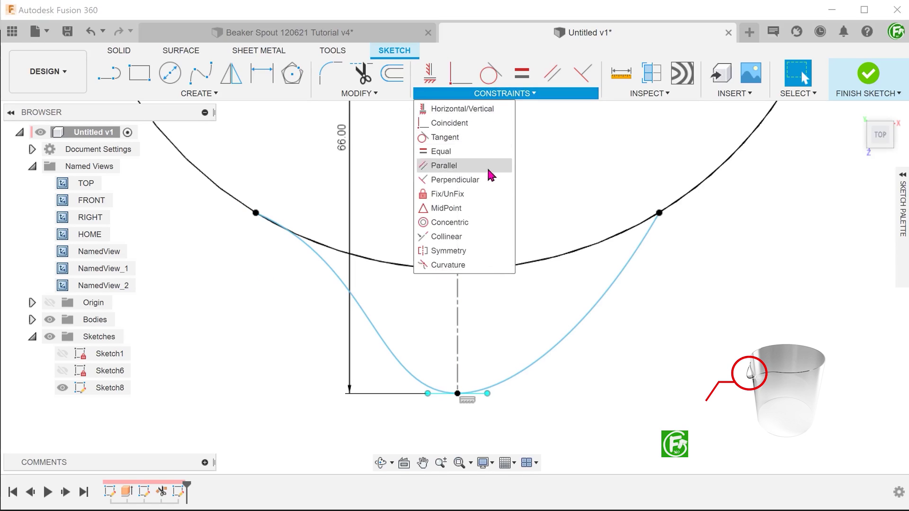
# Step: Make the left and right tangent handles symmetric about the dashed centerline, then drag the left handle to check
pyautogui.click(500, 247)
pyautogui.click(290, 227)
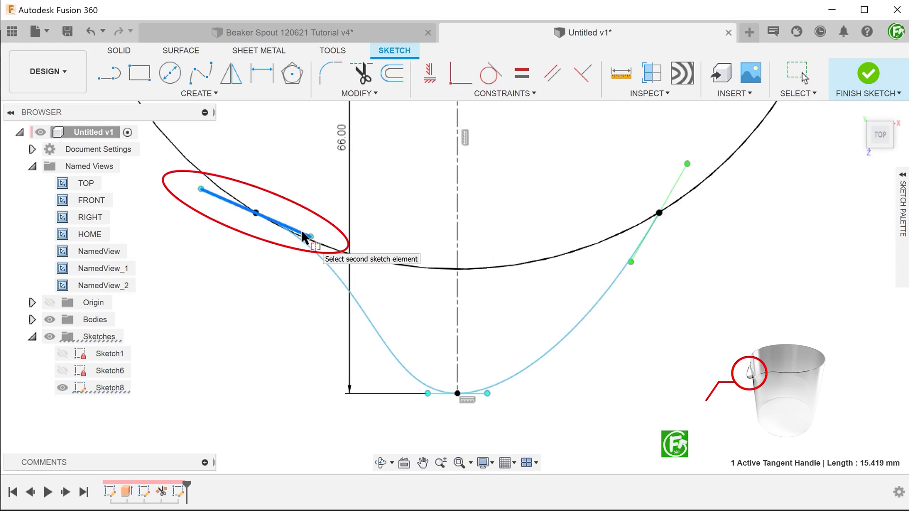
pyautogui.click(671, 192)
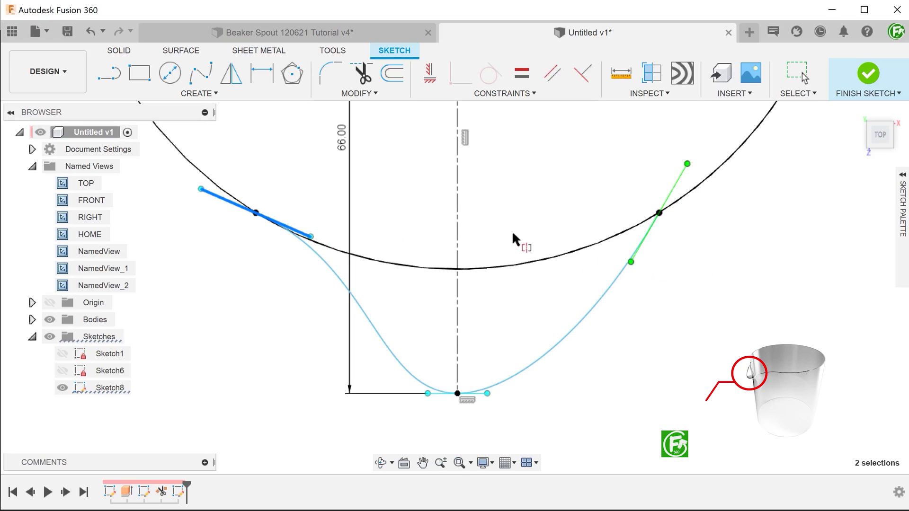
pyautogui.click(458, 217)
pyautogui.press('Escape')
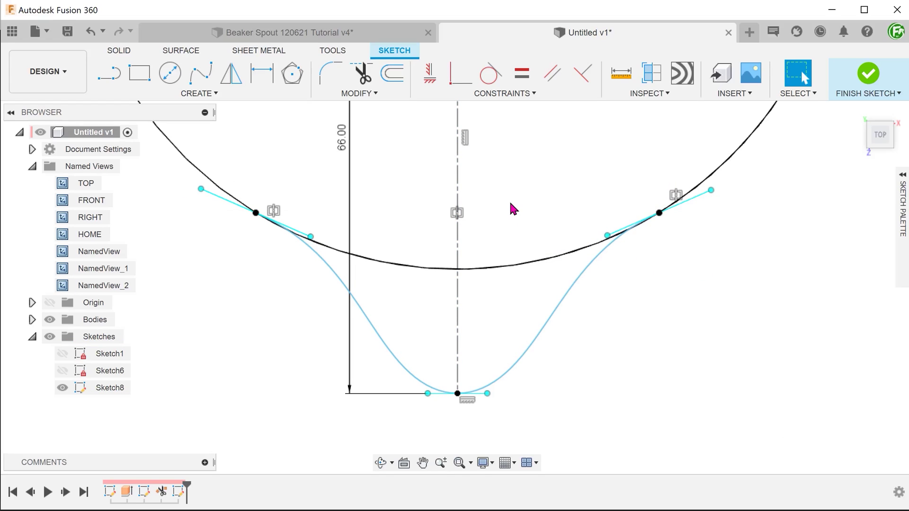
pyautogui.moveTo(201, 189)
pyautogui.mouseDown()
pyautogui.moveTo(197, 199)
pyautogui.moveTo(208, 204)
pyautogui.mouseUp()
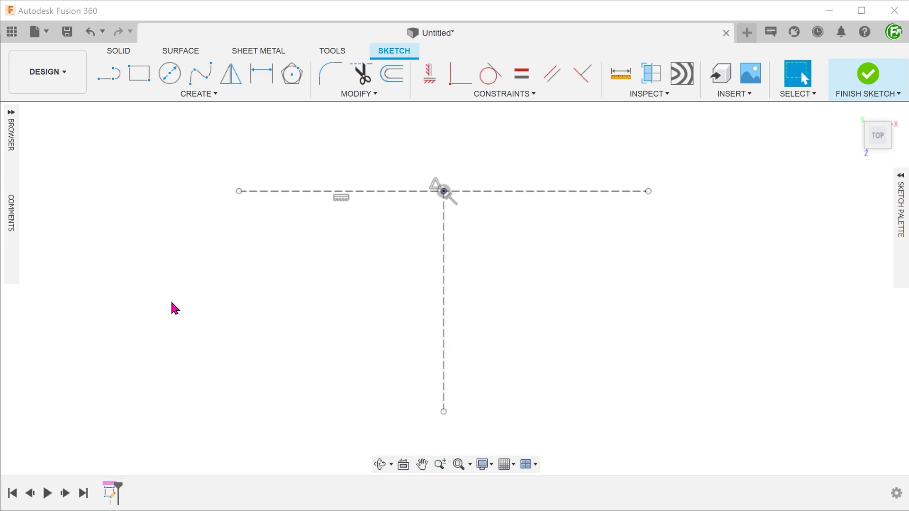
# Step: Draw a U-shaped fit point spline through the horizontal line's left end, the vertical line's bottom, and the right end
pyautogui.click(197, 83)
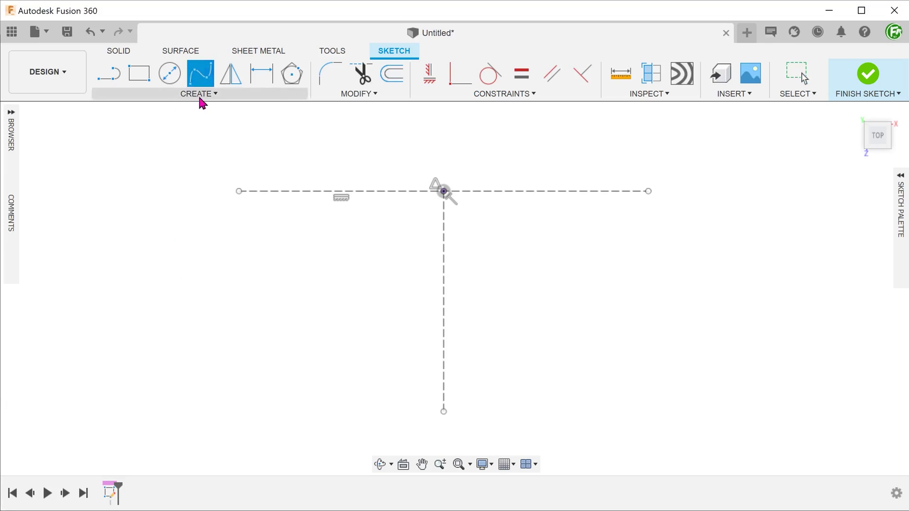
pyautogui.click(239, 191)
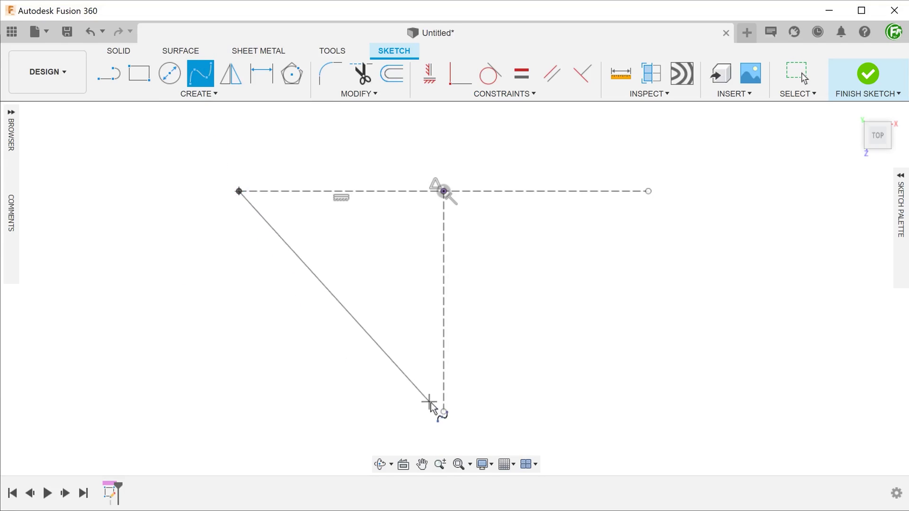
pyautogui.click(444, 412)
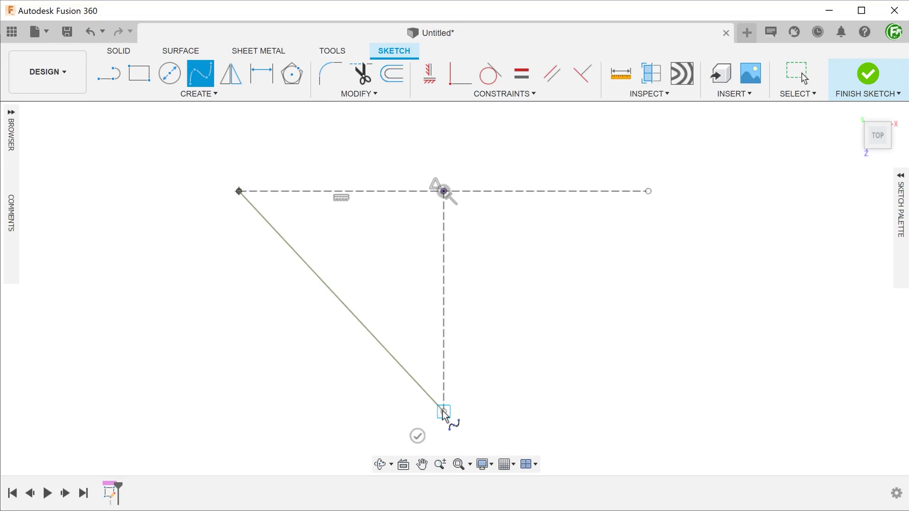
pyautogui.doubleClick(649, 191)
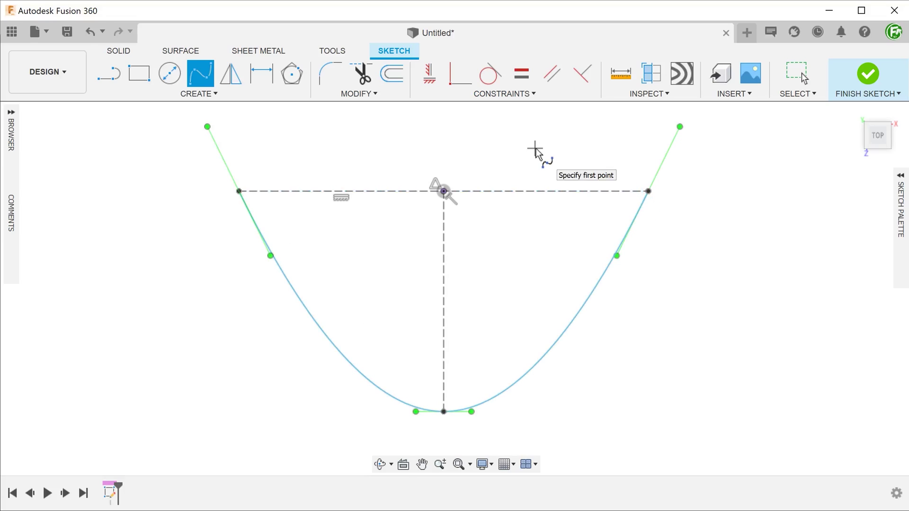
pyautogui.press('Escape')
# Step: Constrain the spline's bottom tangent handle to horizontal, lengthen it slightly, and reselect the spline
pyautogui.click(512, 94)
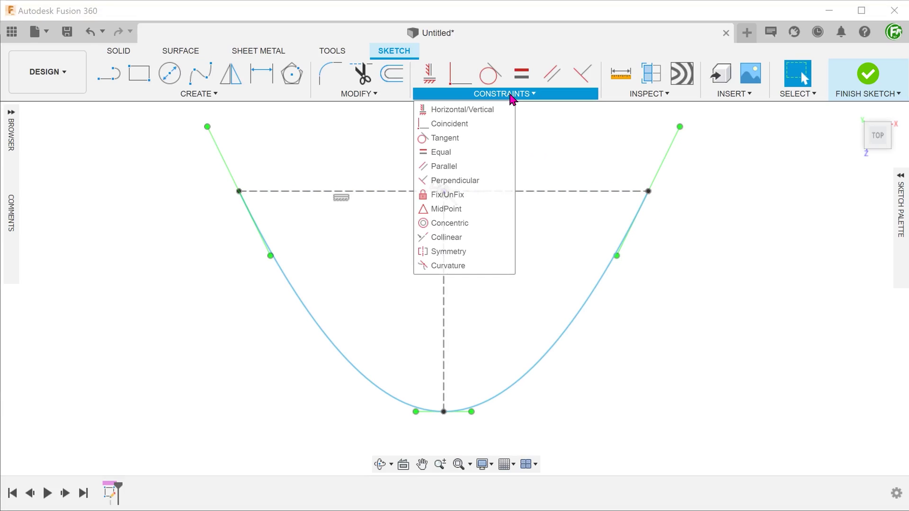
pyautogui.click(491, 110)
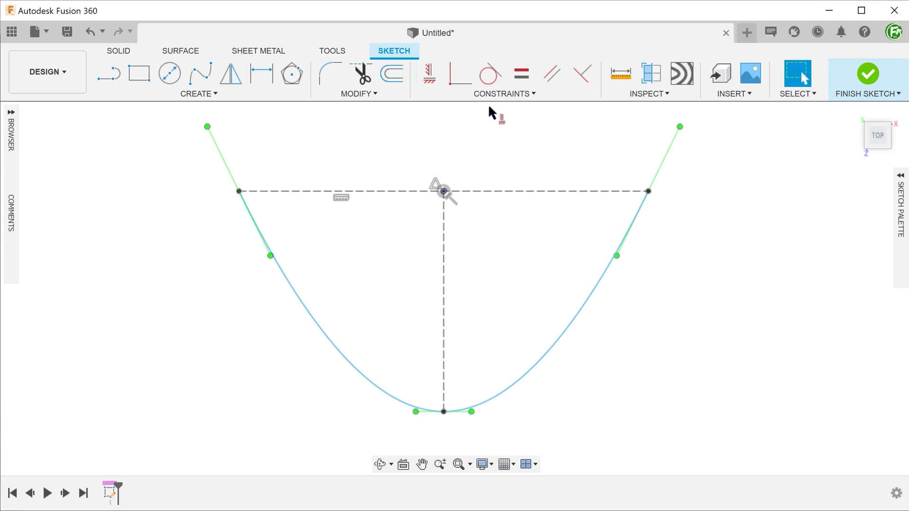
pyautogui.click(425, 411)
pyautogui.press('Escape')
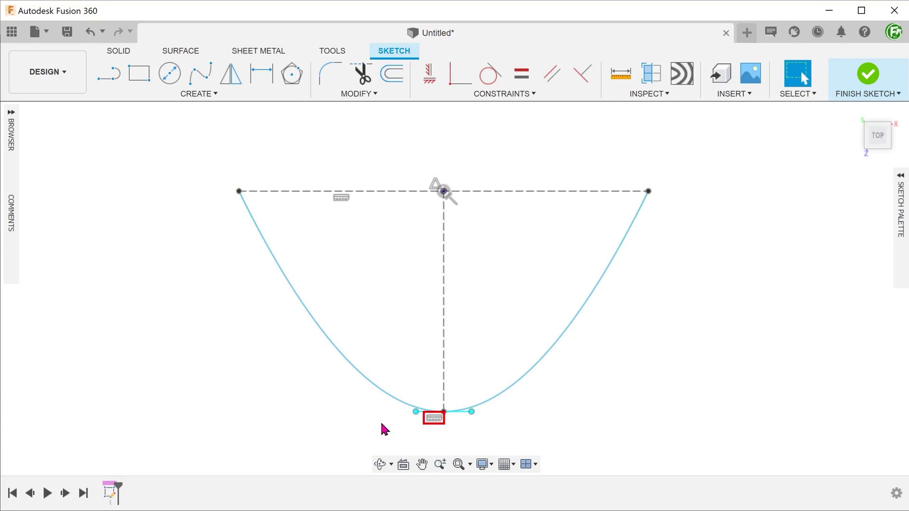
pyautogui.moveTo(415, 412); pyautogui.dragTo(417, 413)
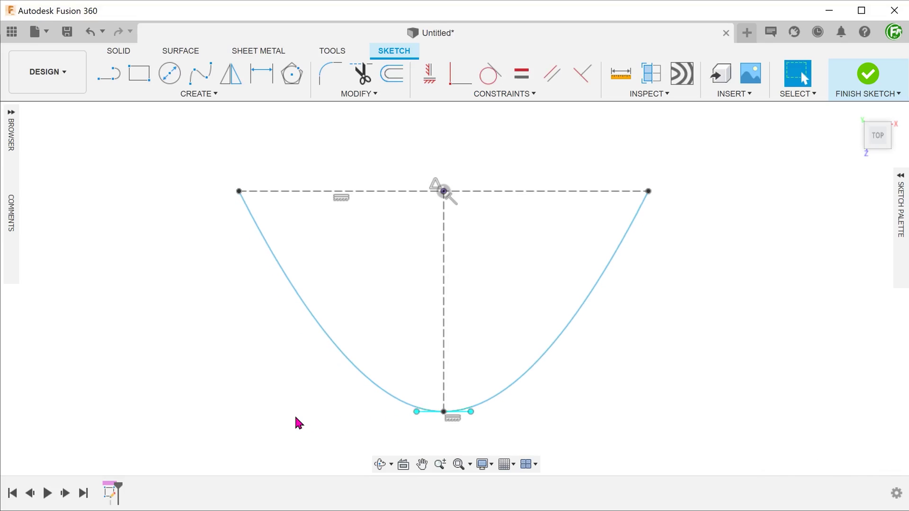
pyautogui.click(306, 310)
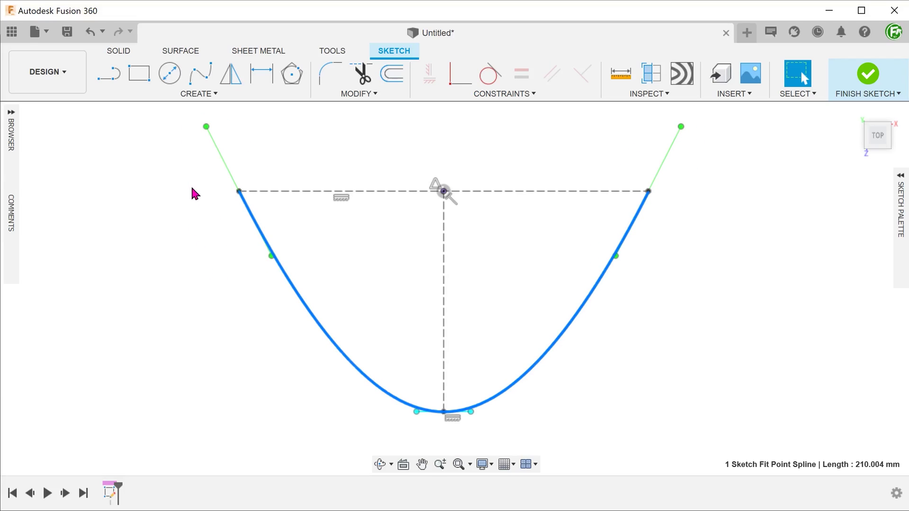
# Step: Nudge the left and right tangent handles slightly, undoing the last adjustment
pyautogui.moveTo(206, 127); pyautogui.dragTo(205, 133)
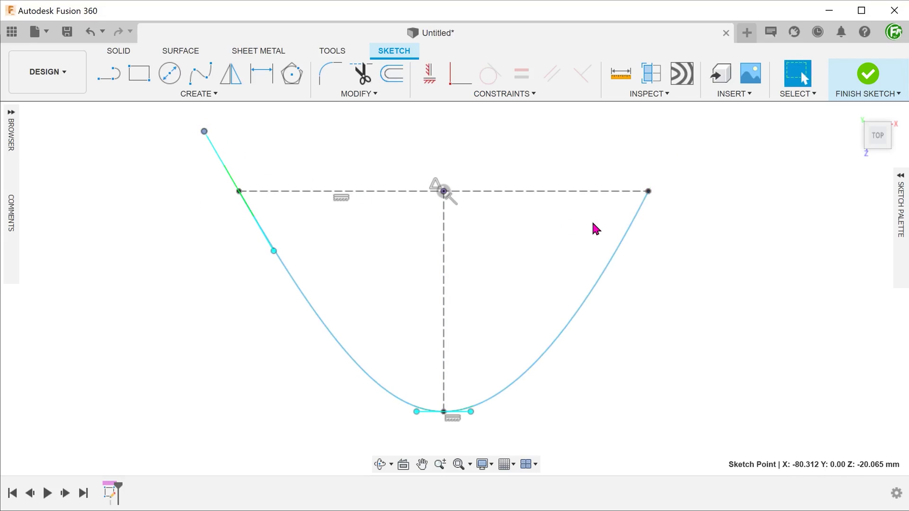
pyautogui.click(648, 192)
pyautogui.moveTo(686, 130); pyautogui.dragTo(688, 131)
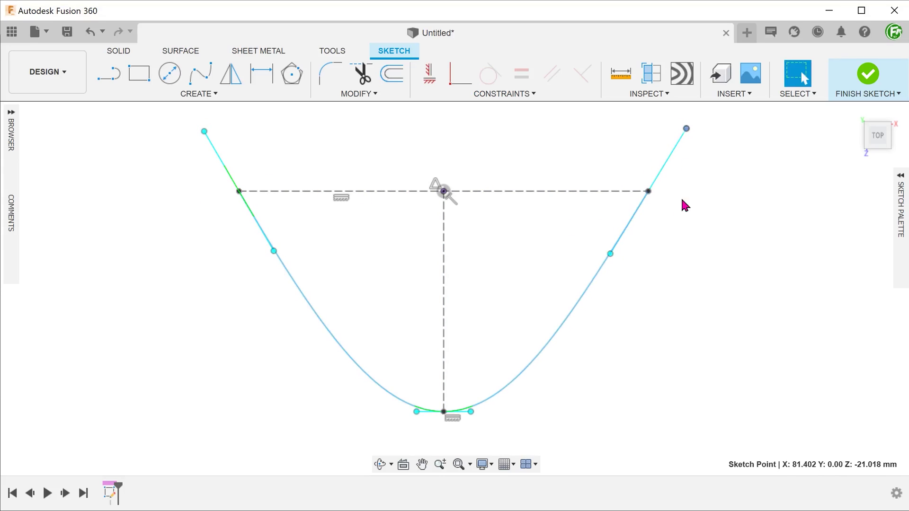
pyautogui.hotkey('ctrl', 'z')
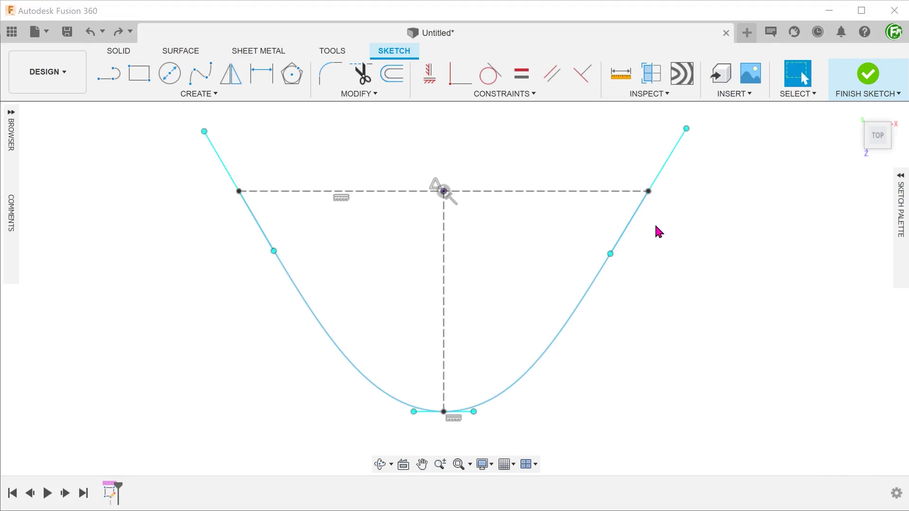
# Step: Apply a Symmetry constraint to the left and right tangent handle lines about the vertical dashed line
pyautogui.click(495, 94)
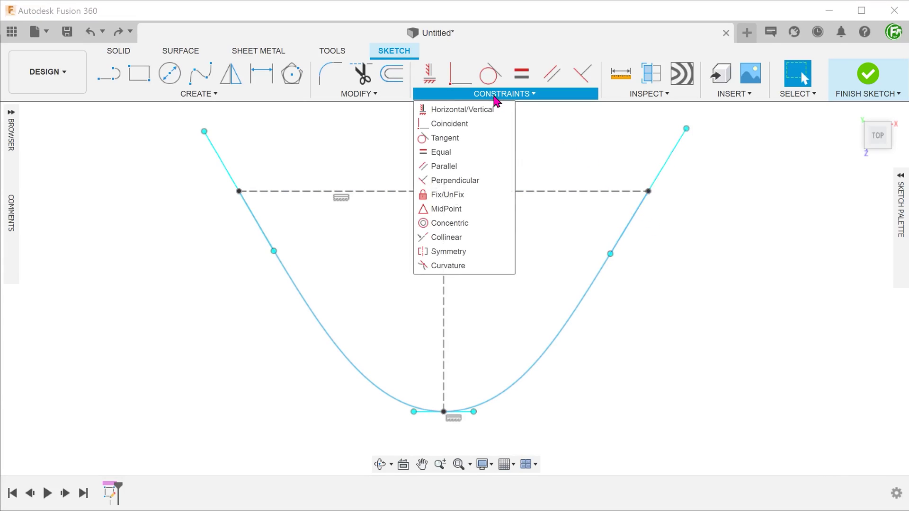
pyautogui.click(482, 256)
pyautogui.click(224, 164)
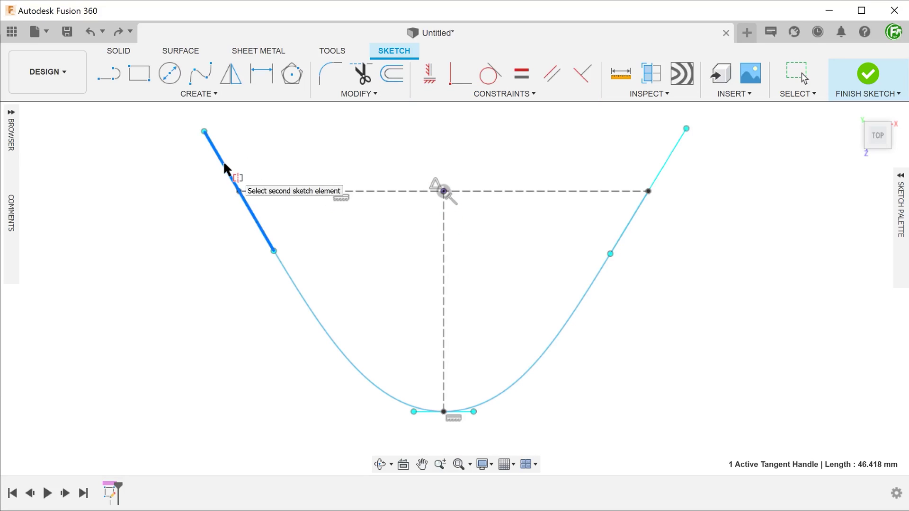
pyautogui.click(657, 170)
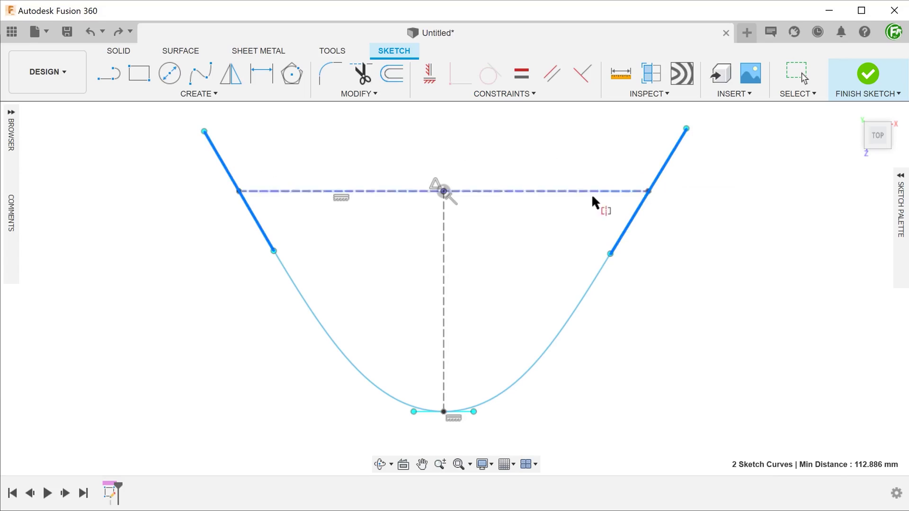
pyautogui.click(444, 272)
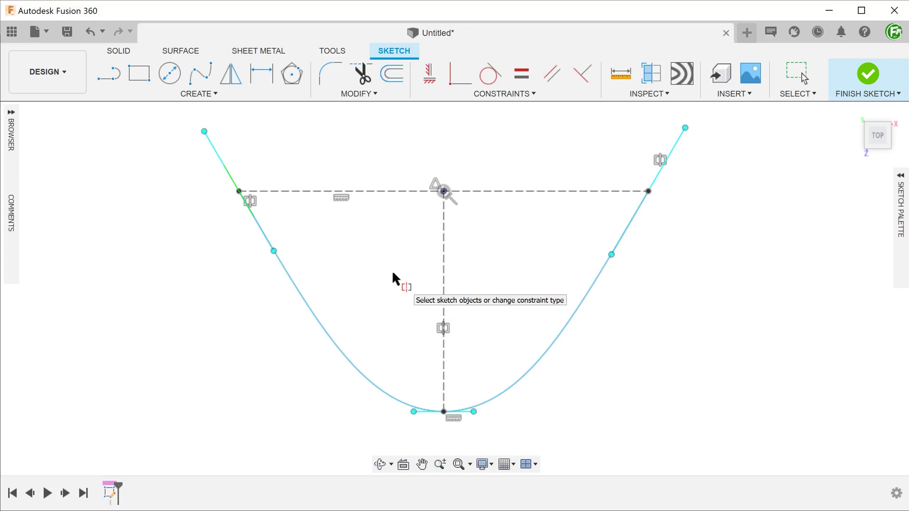
pyautogui.press('Escape')
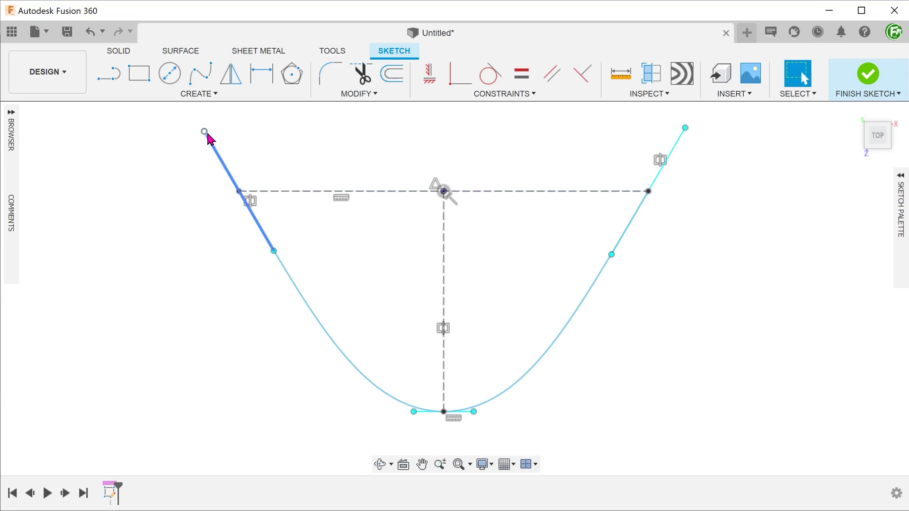
# Step: Drag the left tangent handle's end to shorten it, with the right handle mirroring, then deselect
pyautogui.moveTo(204, 132); pyautogui.dragTo(220, 156)
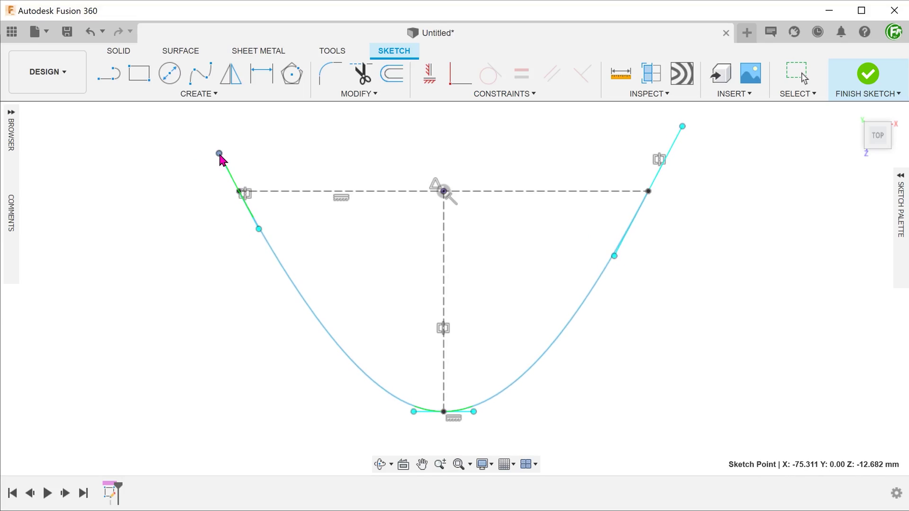
pyautogui.click(225, 272)
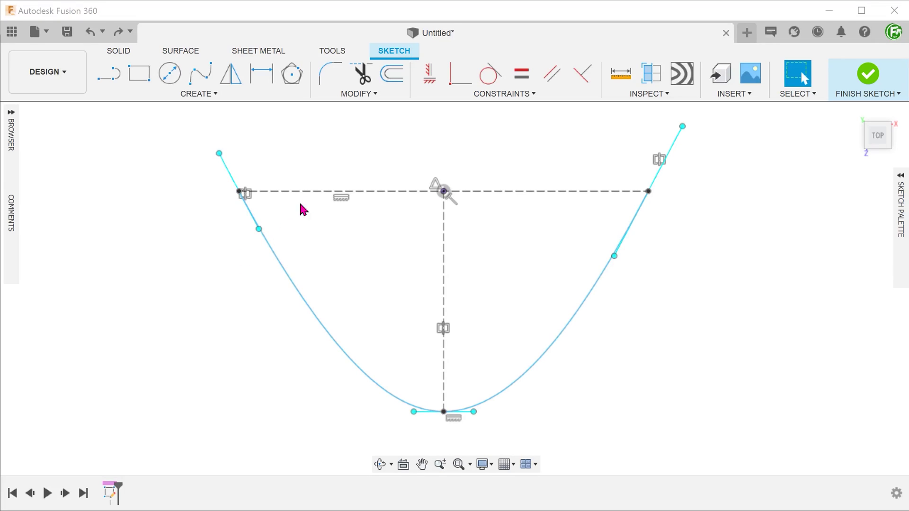
pyautogui.click(471, 95)
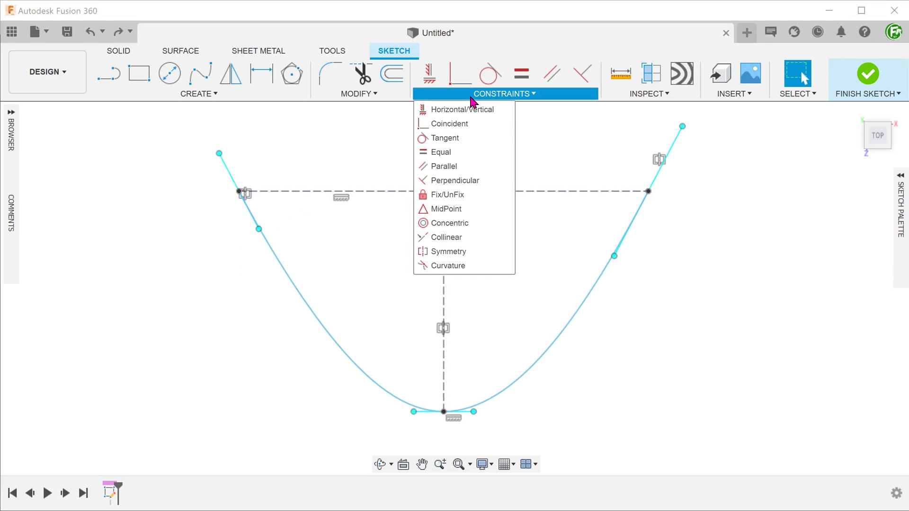
# Step: Apply an Equal constraint to the side tangent handles, test it by dragging the left handle, then undo the drag
pyautogui.click(486, 152)
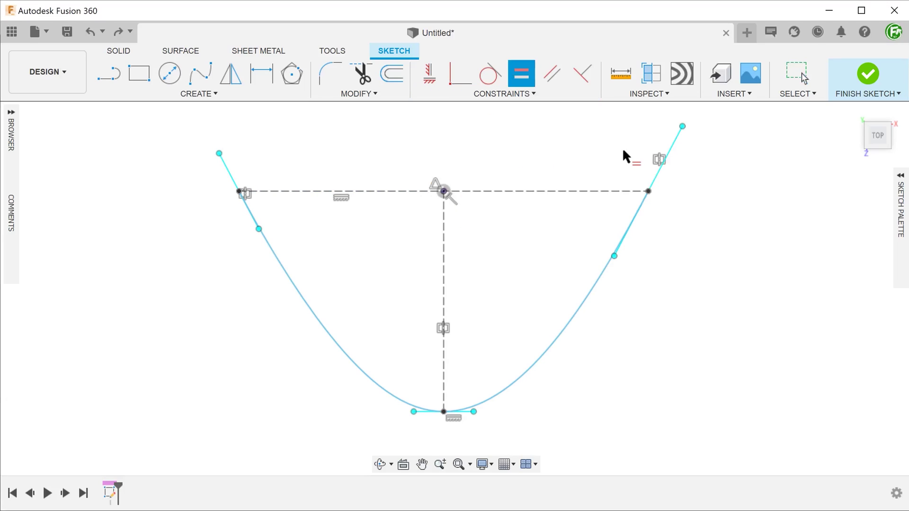
pyautogui.click(671, 149)
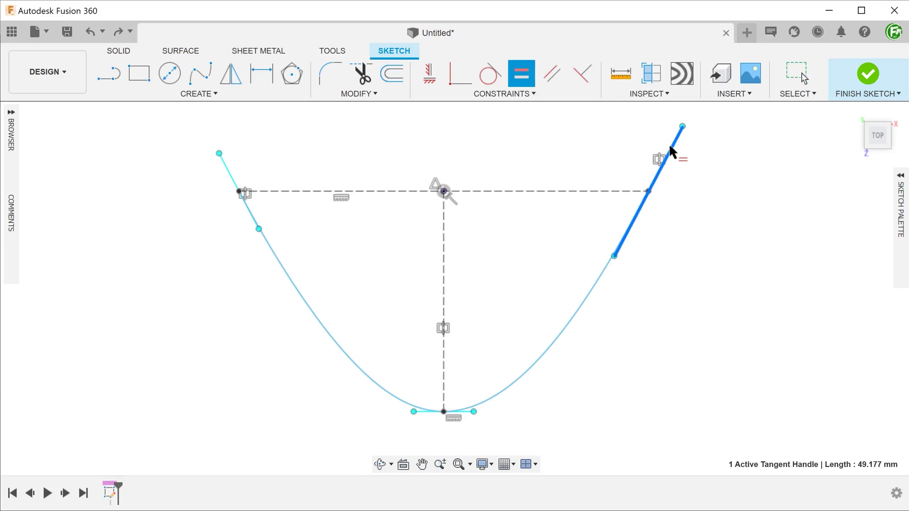
pyautogui.click(229, 173)
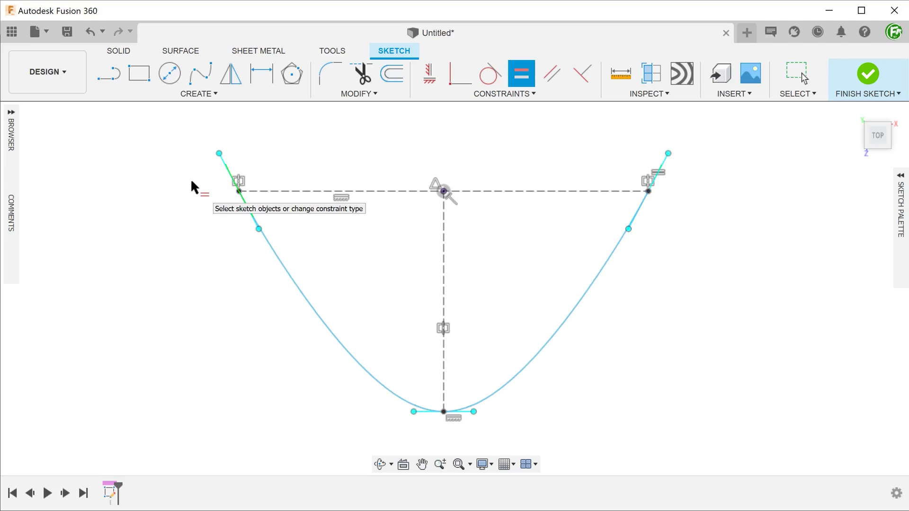
pyautogui.press('Escape')
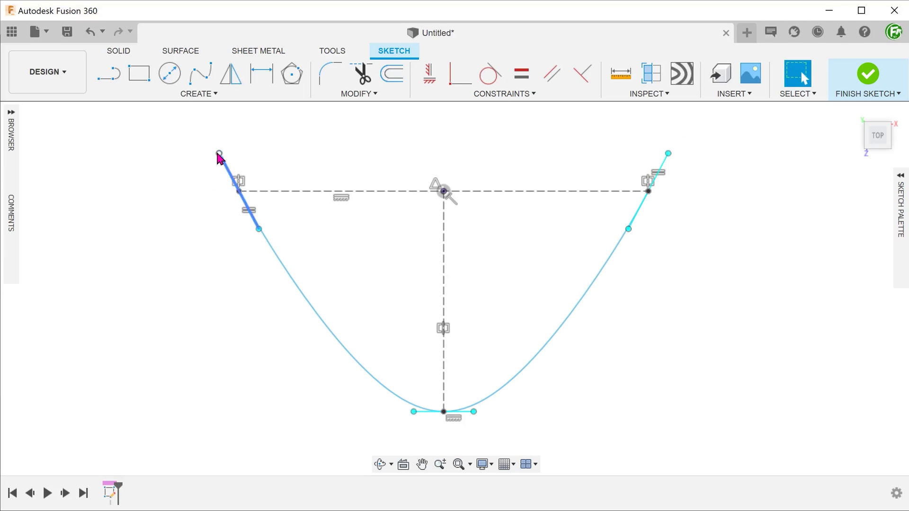
pyautogui.moveTo(219, 153); pyautogui.dragTo(184, 153)
pyautogui.hotkey('ctrl', 'z')
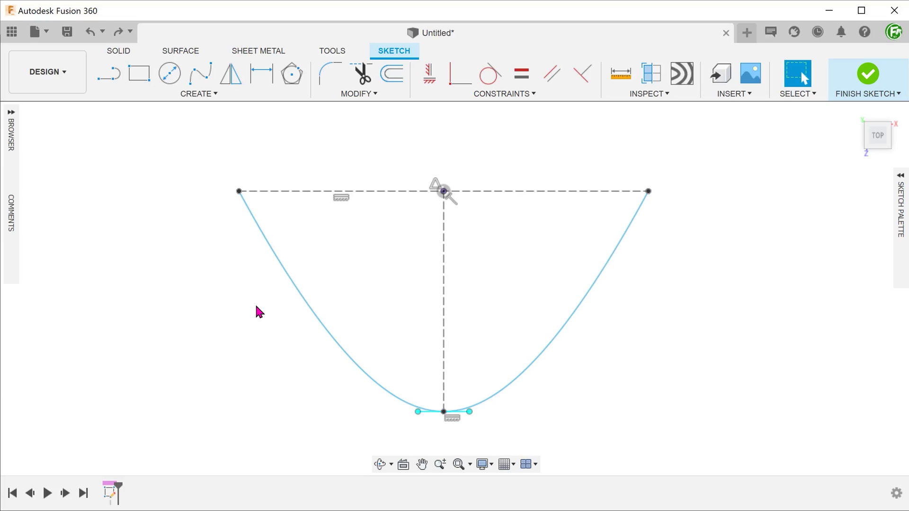
# Step: Pull the left and right tangent handle endpoints outward and upward beyond the horizontal line's ends
pyautogui.click(265, 240)
pyautogui.moveTo(204, 127); pyautogui.dragTo(201, 129)
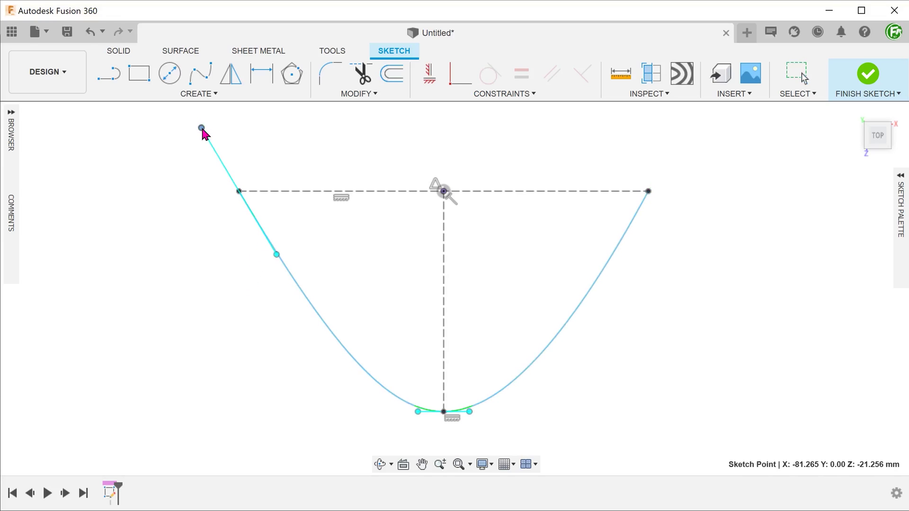
pyautogui.click(630, 231)
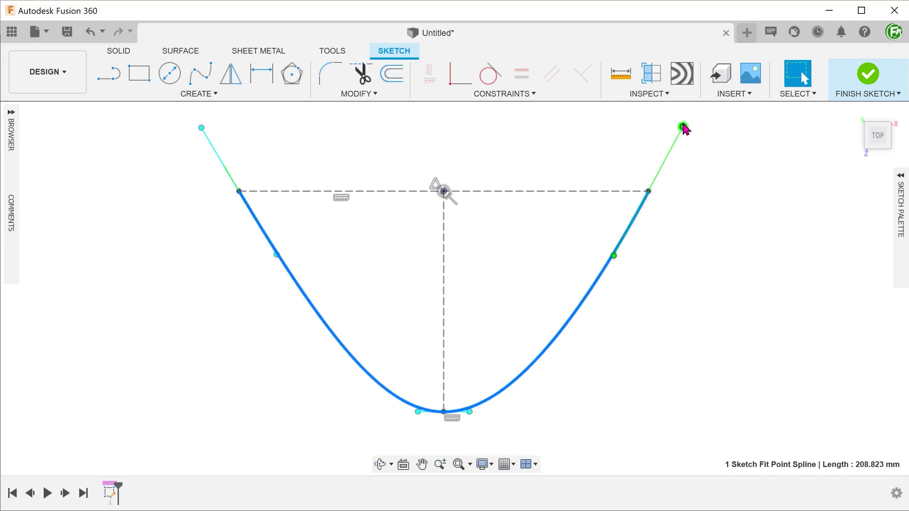
pyautogui.moveTo(683, 129); pyautogui.dragTo(689, 135)
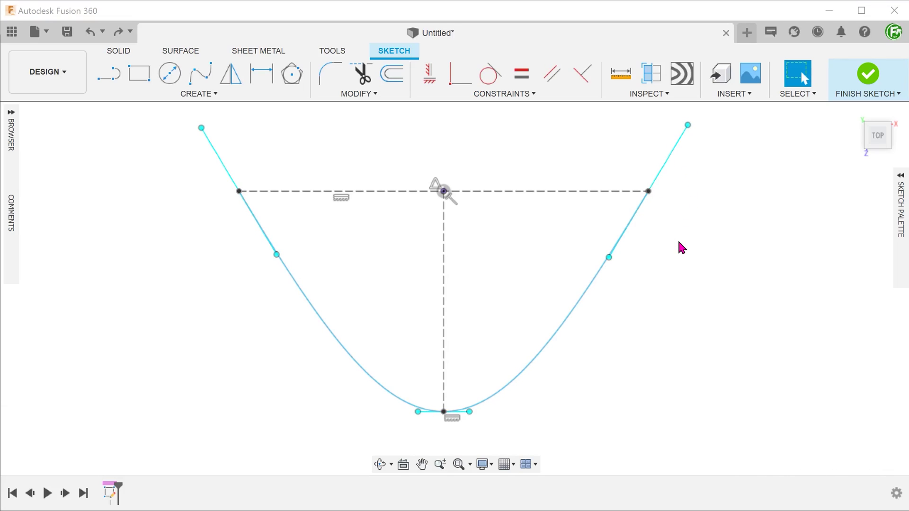
pyautogui.click(511, 94)
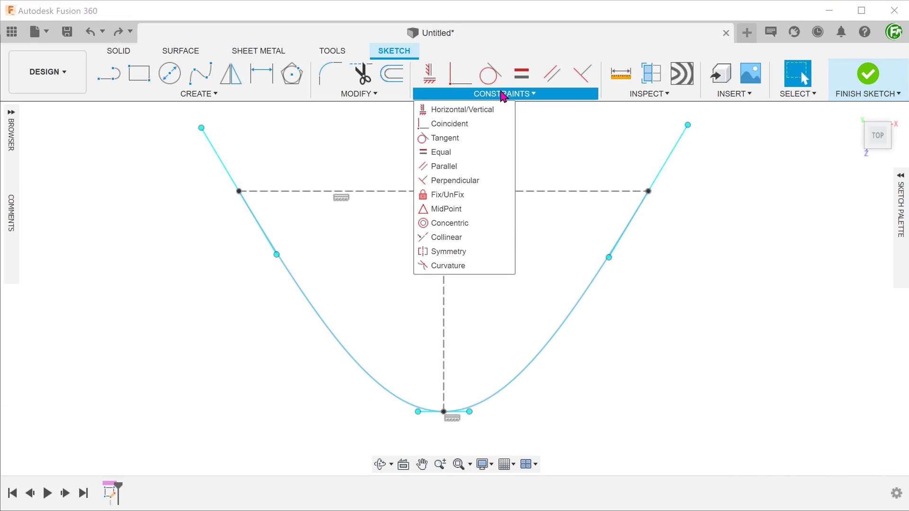
# Step: Apply Symmetry to the left handle's top endpoint and the right handle's endpoint about the vertical centre line
pyautogui.click(492, 253)
pyautogui.click(232, 173)
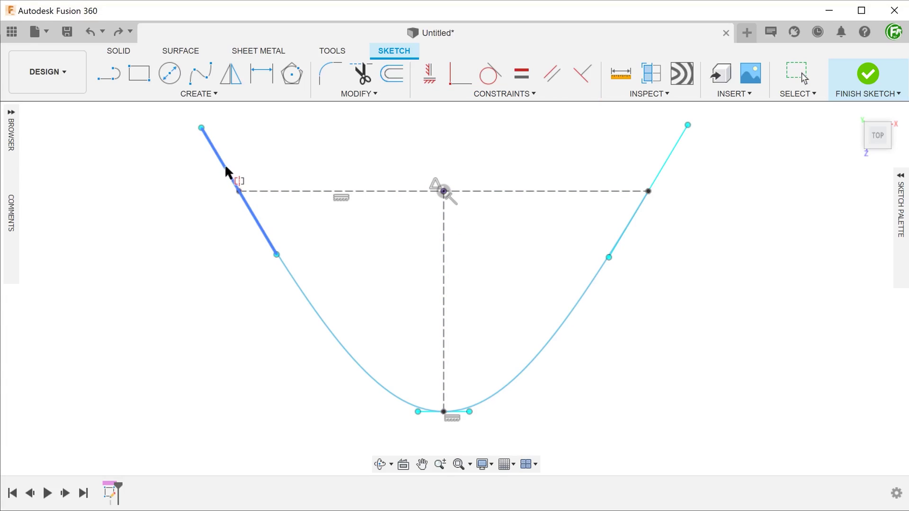
pyautogui.click(202, 129)
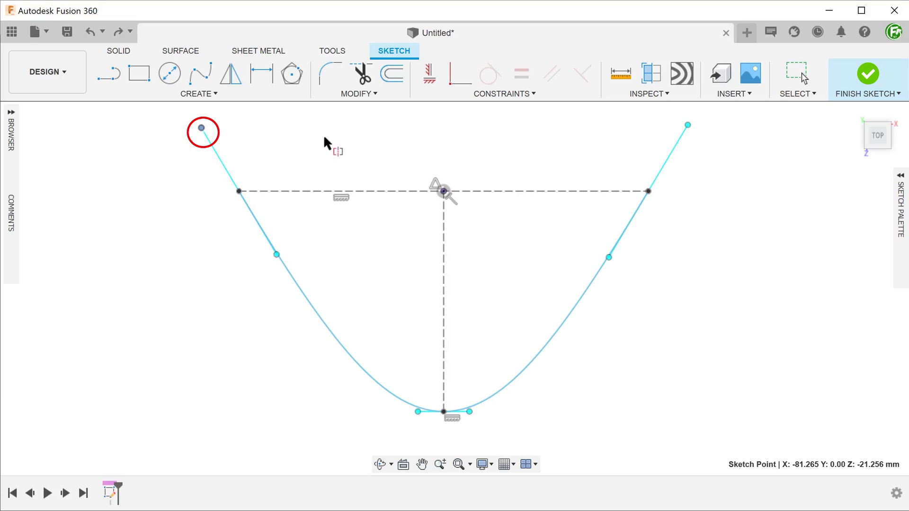
pyautogui.click(688, 126)
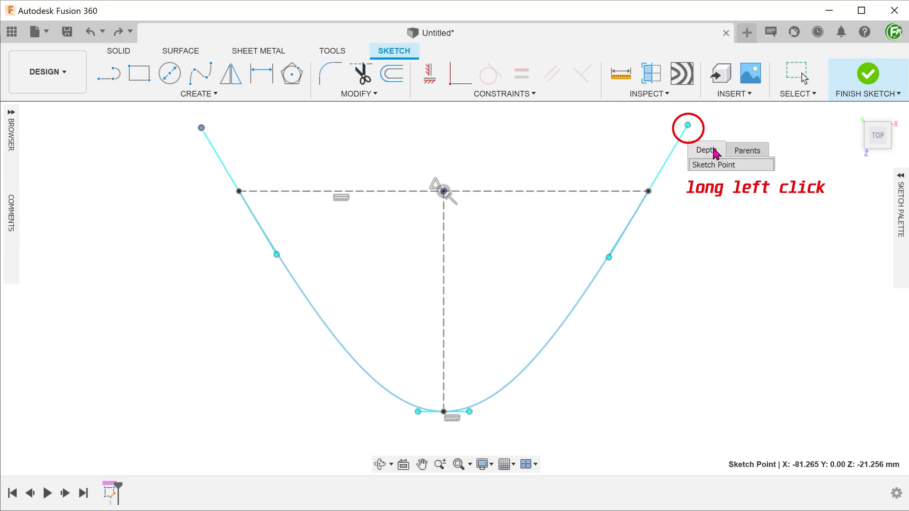
pyautogui.click(733, 166)
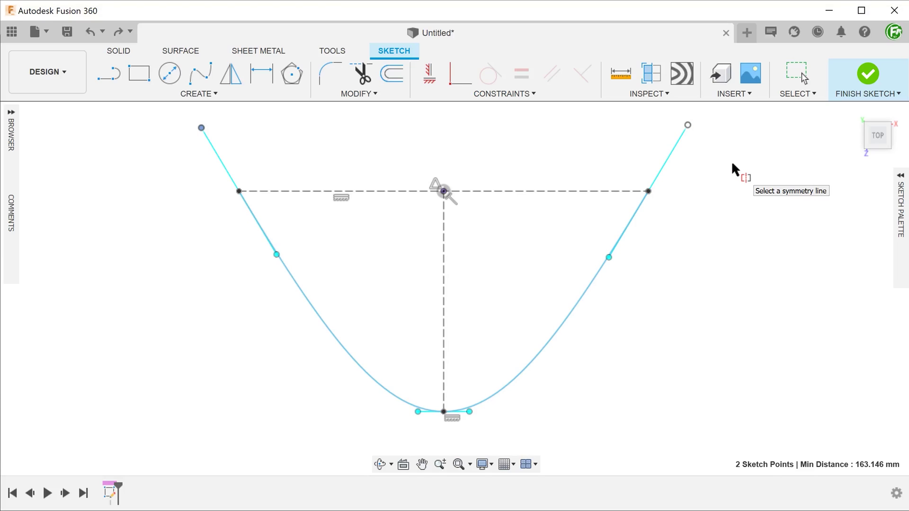
pyautogui.click(441, 300)
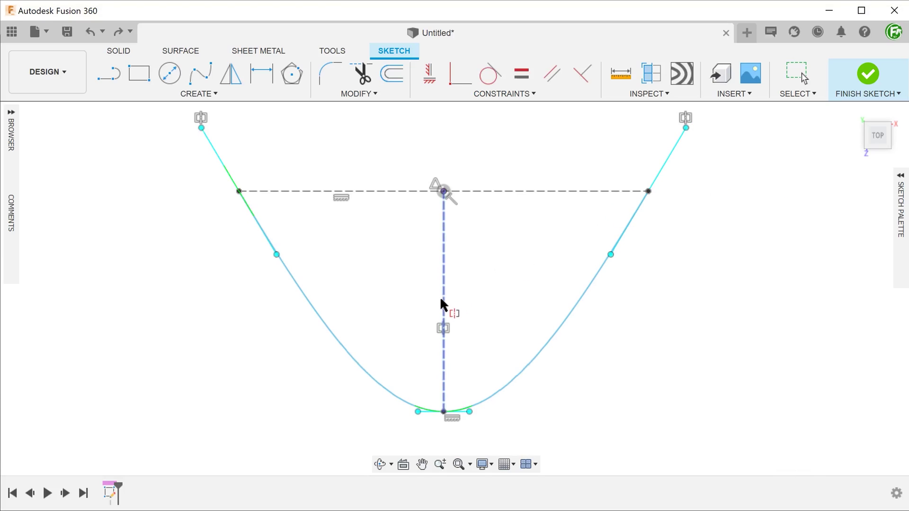
pyautogui.press('Escape')
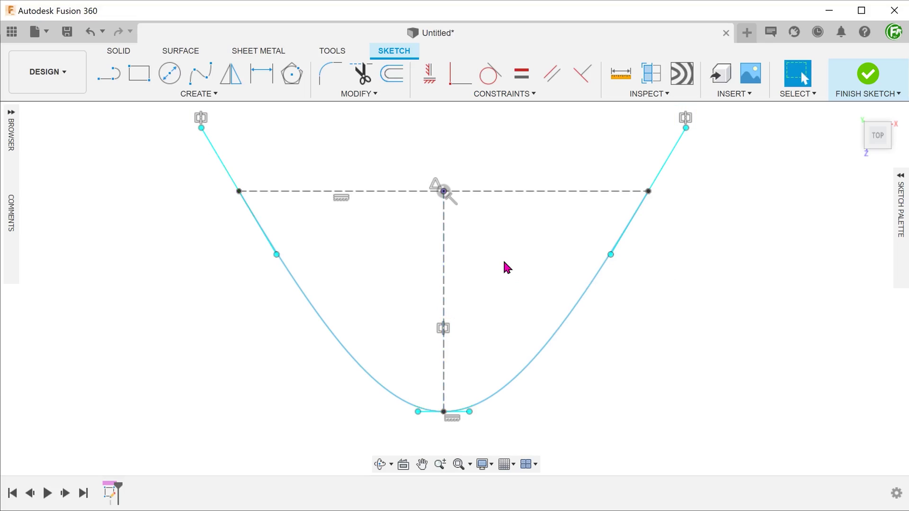
# Step: Drag the top-left tangent handle endpoint down-left to reshape the spline into a deep bell
pyautogui.click(199, 134)
pyautogui.moveTo(199, 134); pyautogui.dragTo(173, 163)
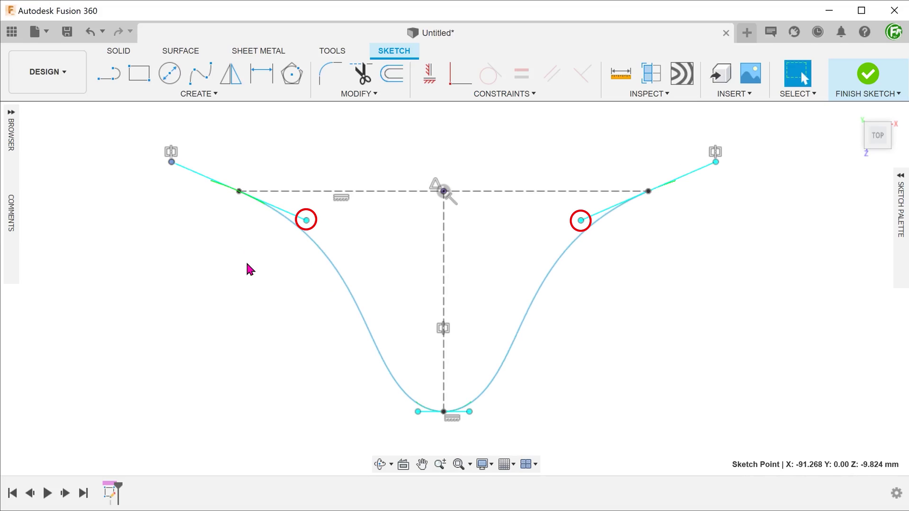
pyautogui.press('Escape')
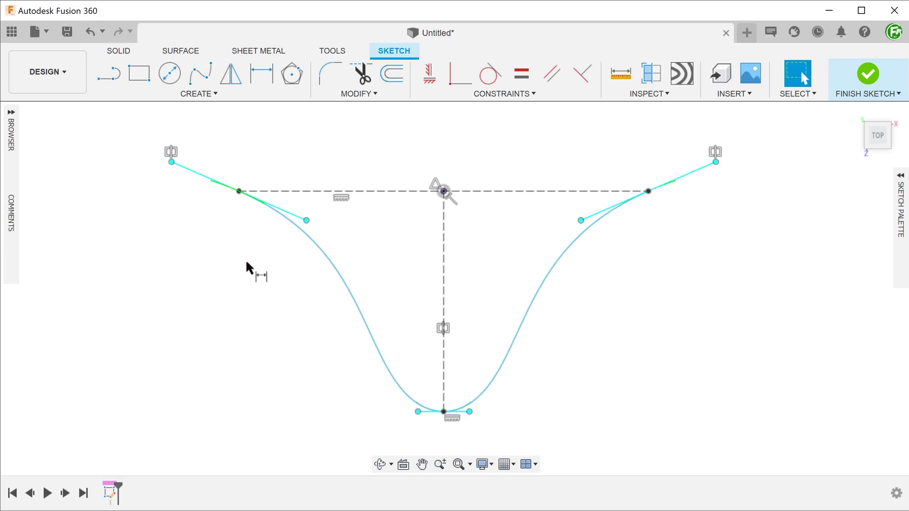
# Step: Dimension the left tangent handle at 25° to the horizontal dashed line and 50 mm long
pyautogui.press('d')
pyautogui.click(296, 215)
pyautogui.click(303, 191)
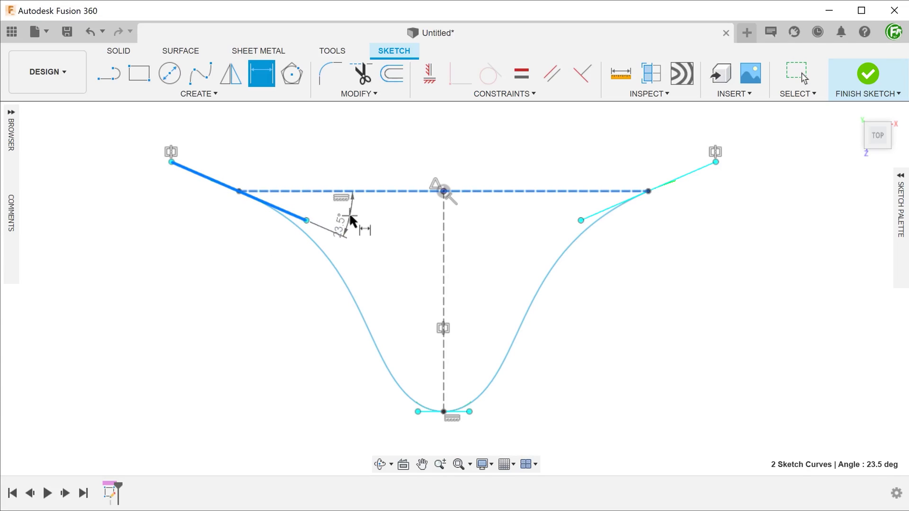
pyautogui.click(349, 213)
pyautogui.write('25')
pyautogui.press('Return')
pyautogui.click(223, 184)
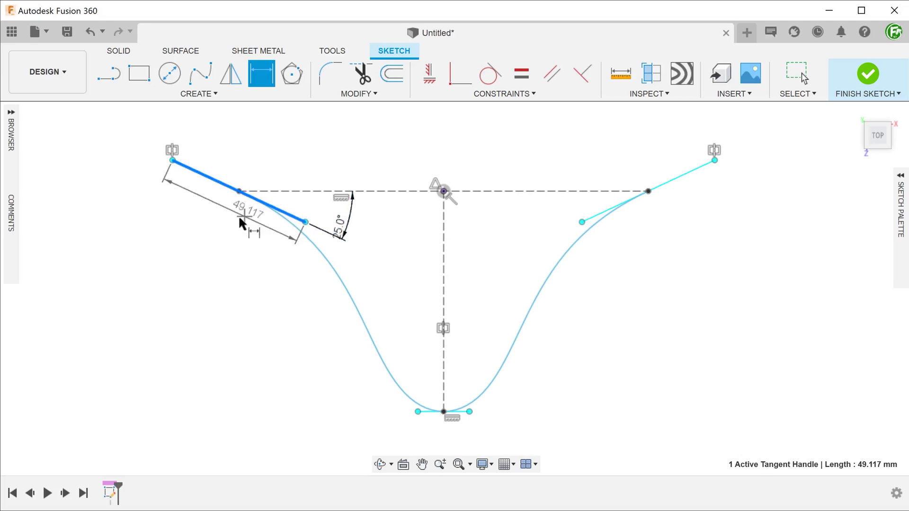
pyautogui.click(201, 219)
pyautogui.write('50')
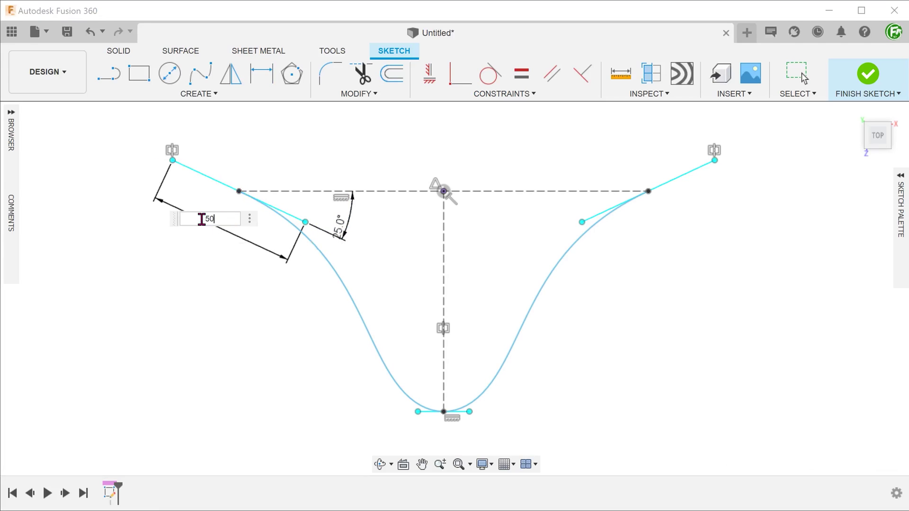
pyautogui.press('Return')
# Step: Dimension the right tangent handle's angle to the horizontal line and its length, accepting both as driven dimensions
pyautogui.click(588, 219)
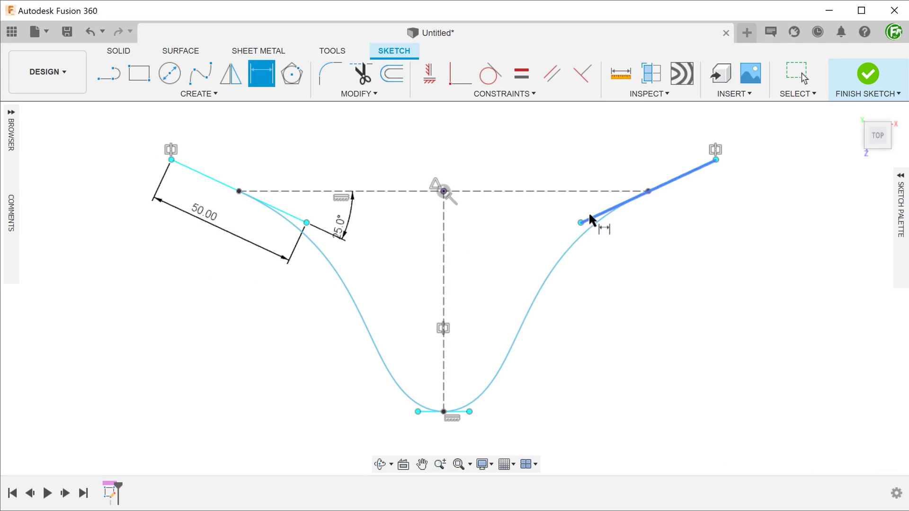
pyautogui.click(570, 192)
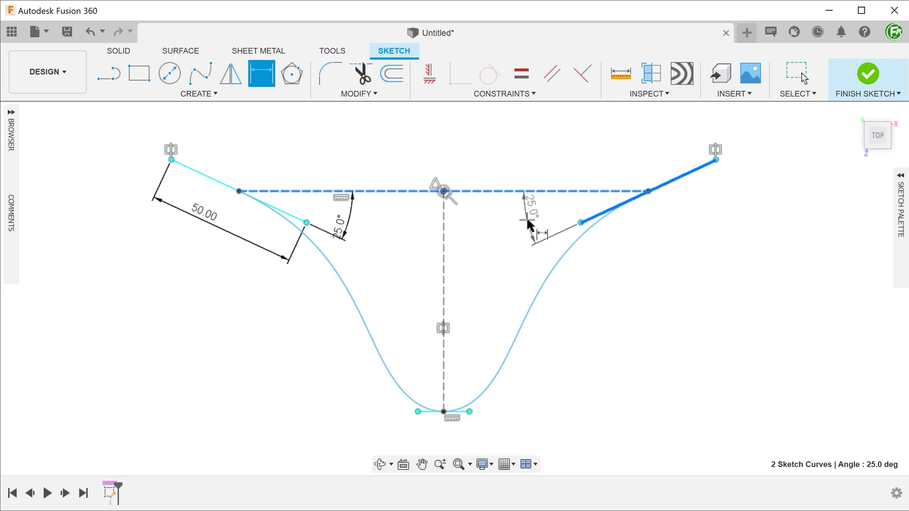
pyautogui.click(528, 219)
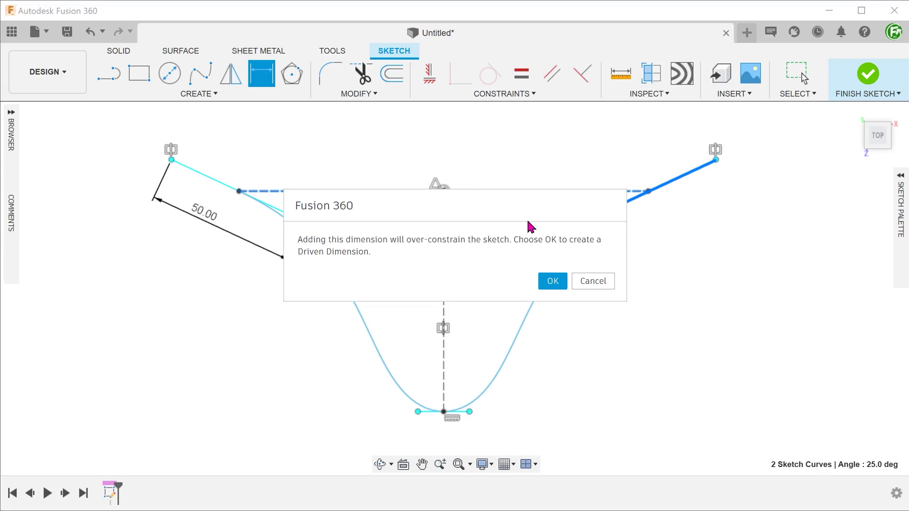
pyautogui.click(551, 281)
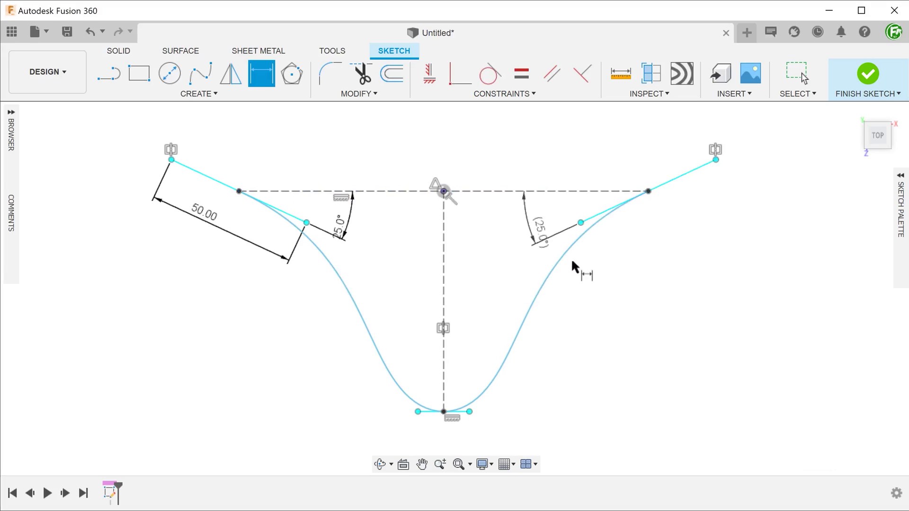
pyautogui.click(628, 204)
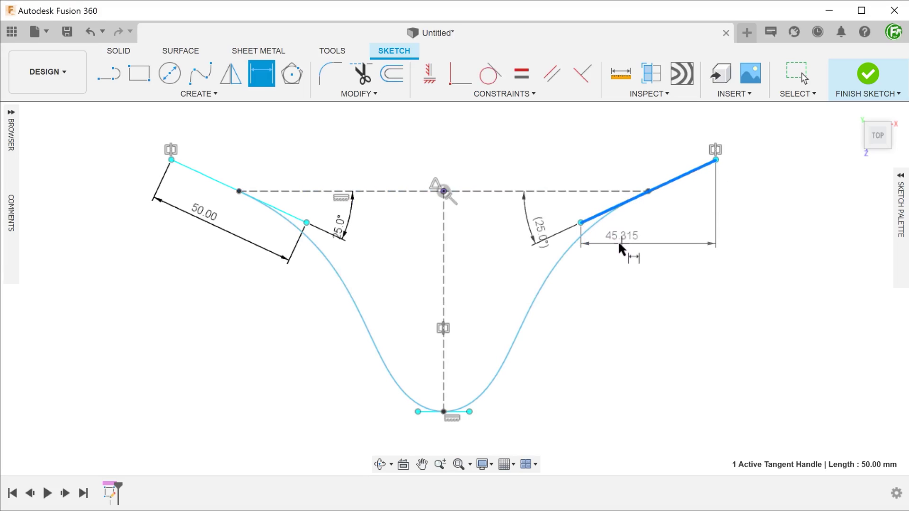
pyautogui.click(704, 218)
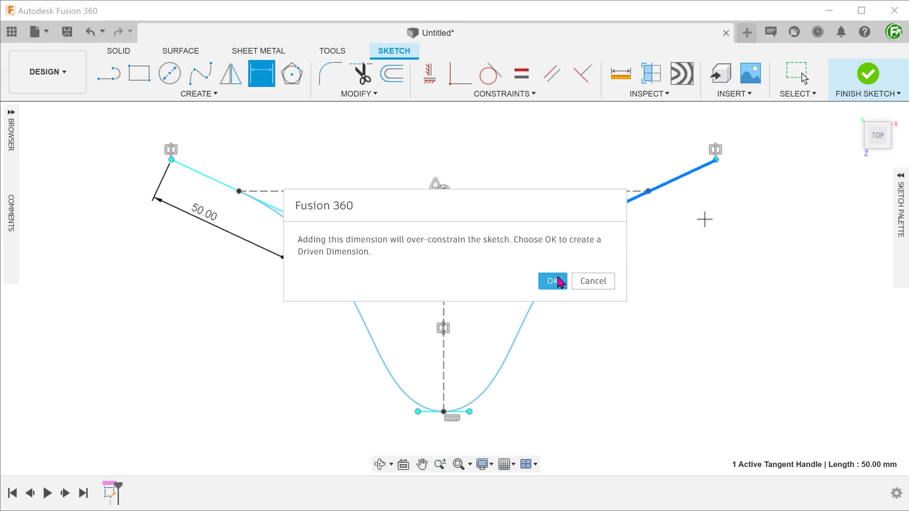
pyautogui.click(552, 282)
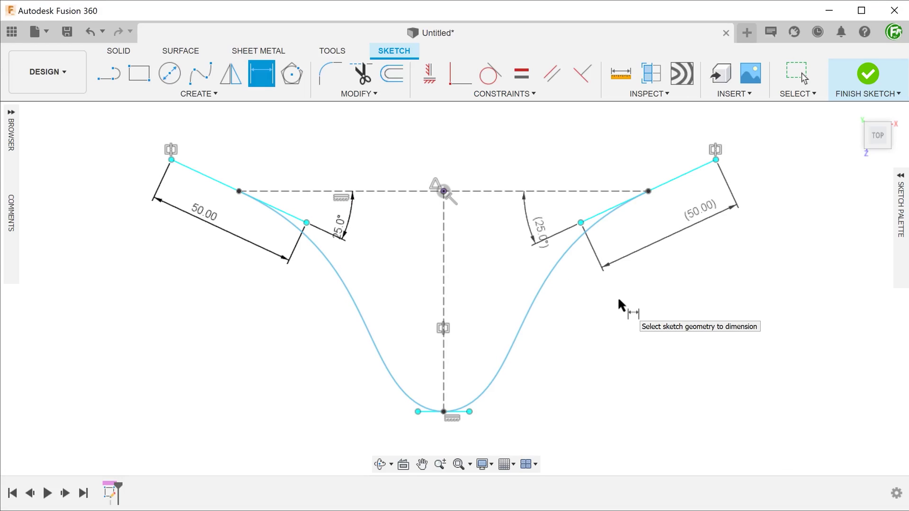